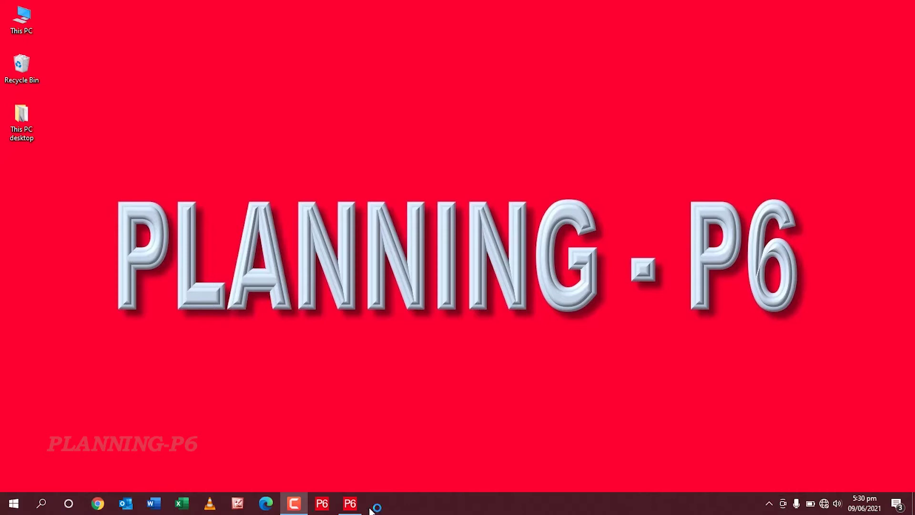
# Step: Launch Primavera P6 from the taskbar and load the New Home Construction Activities view
pyautogui.click(351, 503)
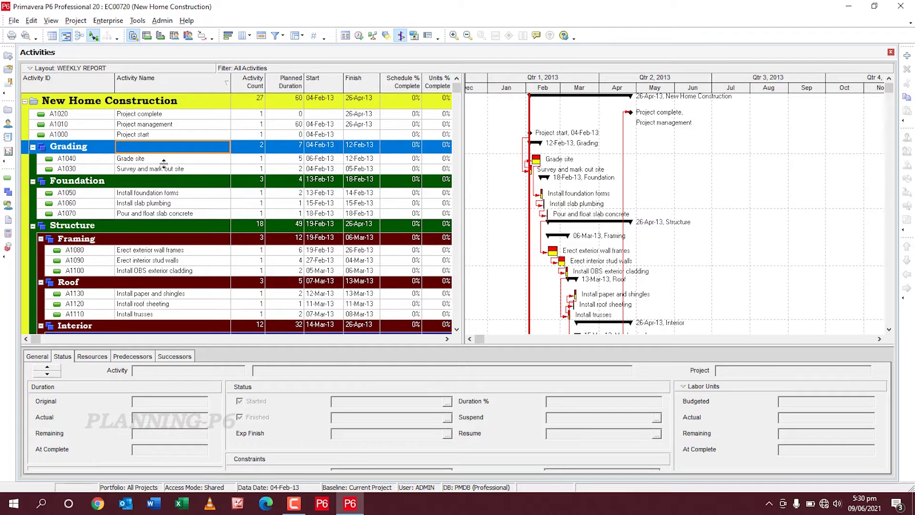
# Step: Open the Table, Font and Row dialog from an activity row's context menu
pyautogui.rightClick(188, 160)
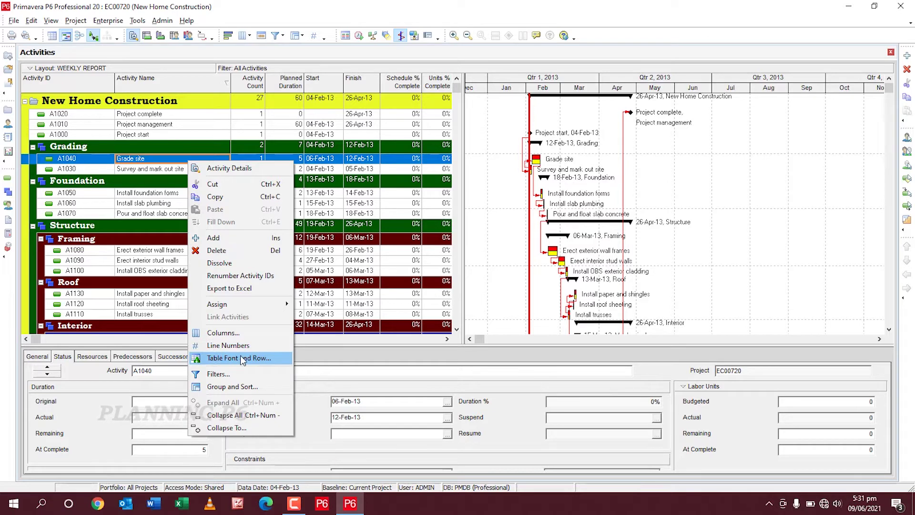
pyautogui.click(276, 362)
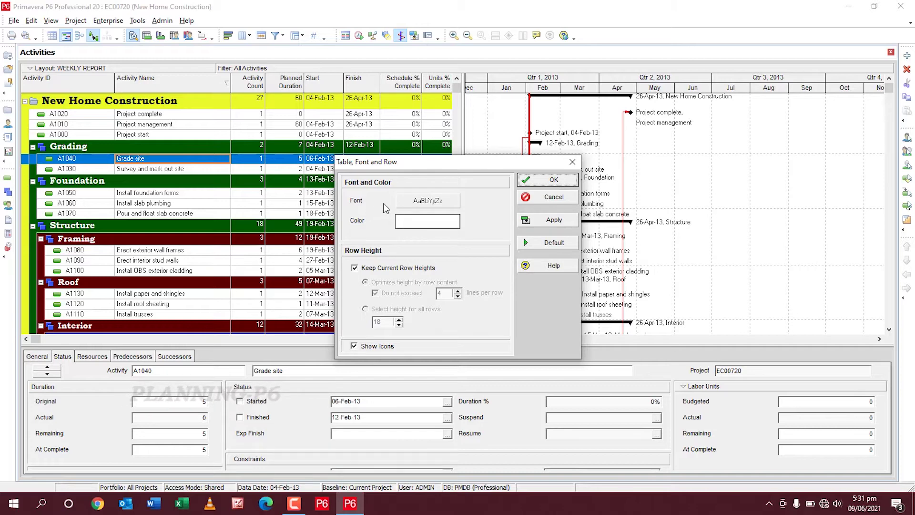
# Step: Set the table font to Arial, Bold, size 11, keeping the colour Black
pyautogui.click(418, 202)
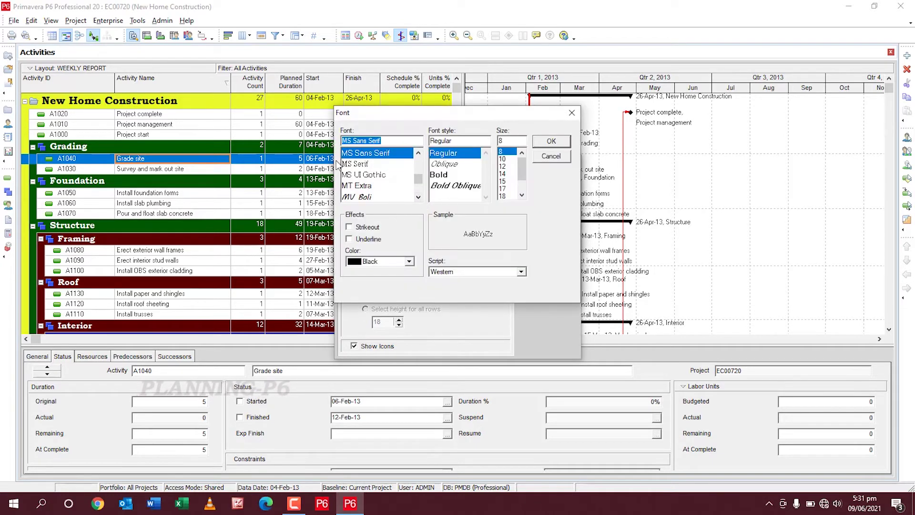
pyautogui.scroll(5, 382, 165)
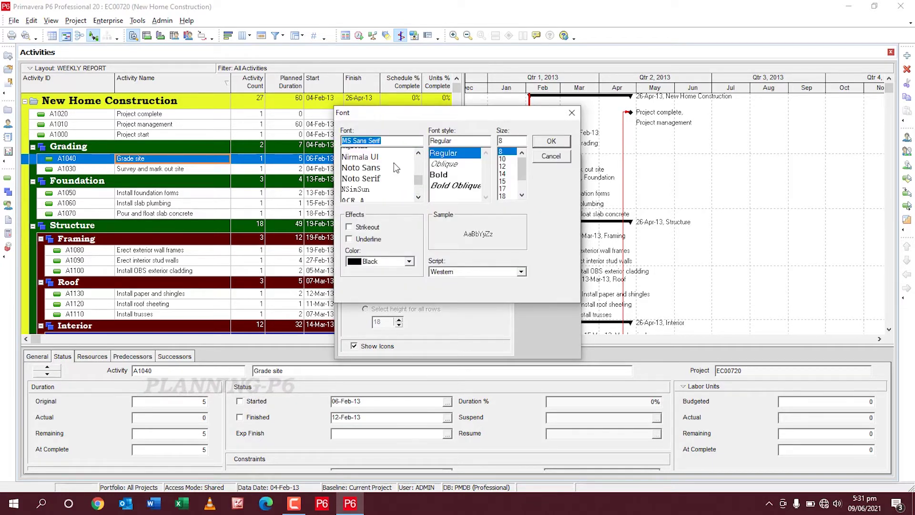
pyautogui.scroll(10, 397, 165)
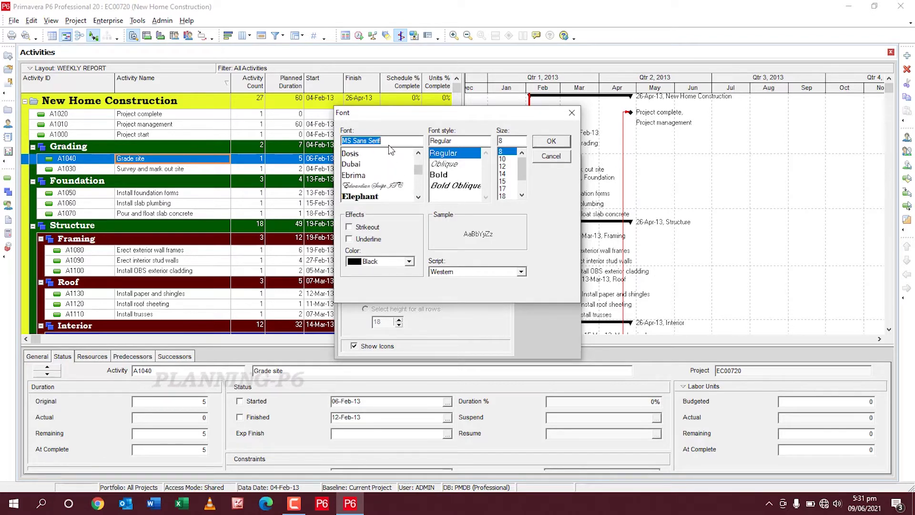
pyautogui.write('ari')
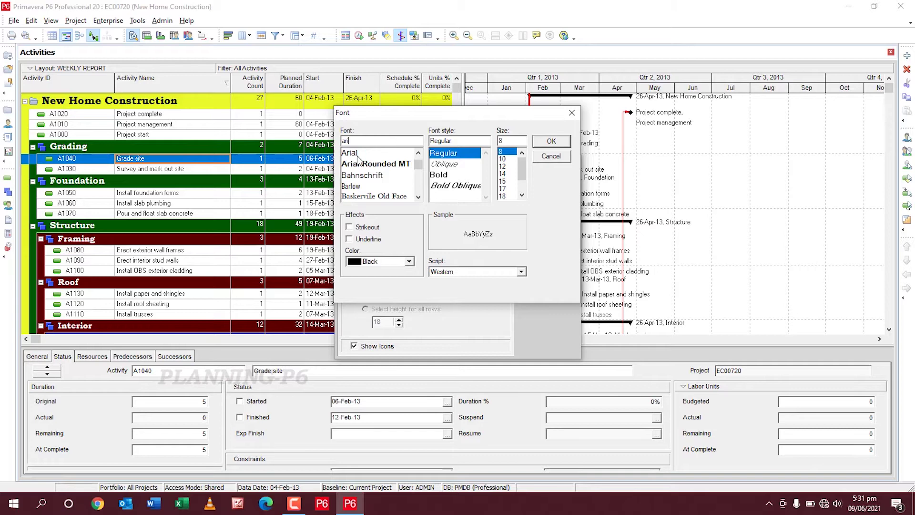
pyautogui.click(360, 153)
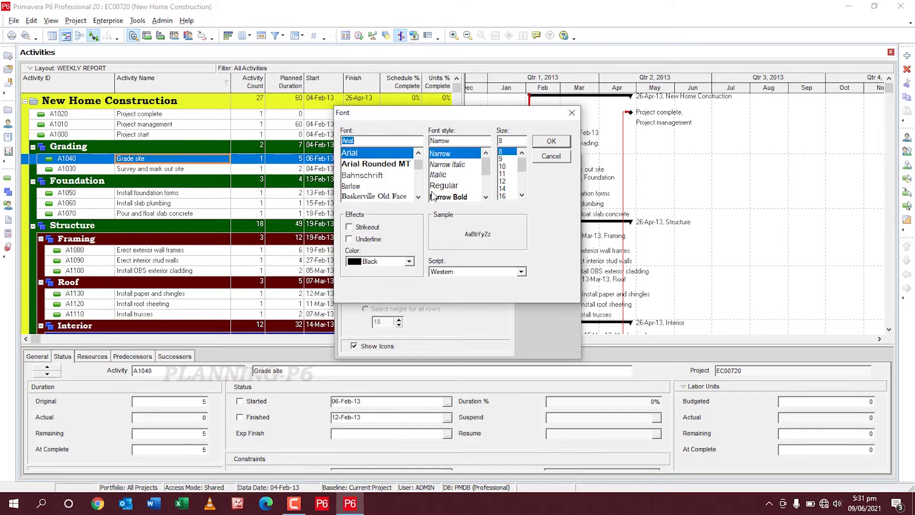
pyautogui.click(448, 187)
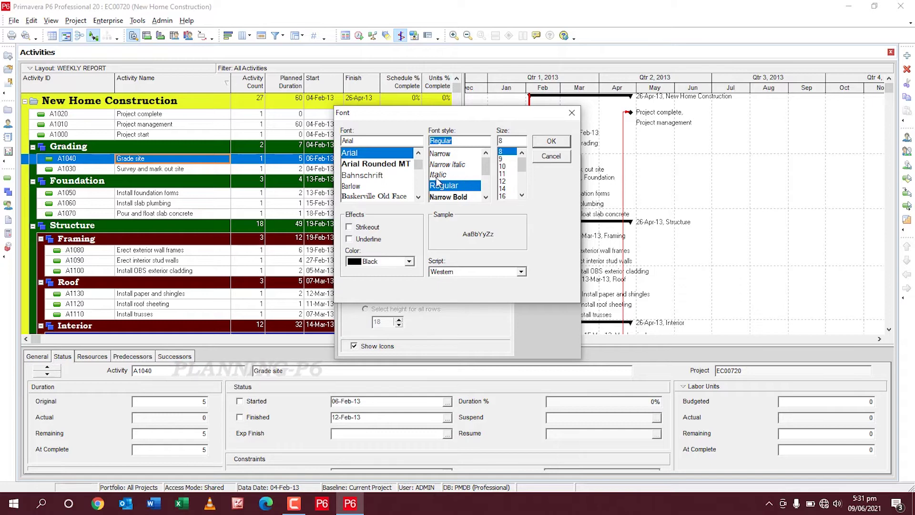
pyautogui.scroll(-1, 465, 200)
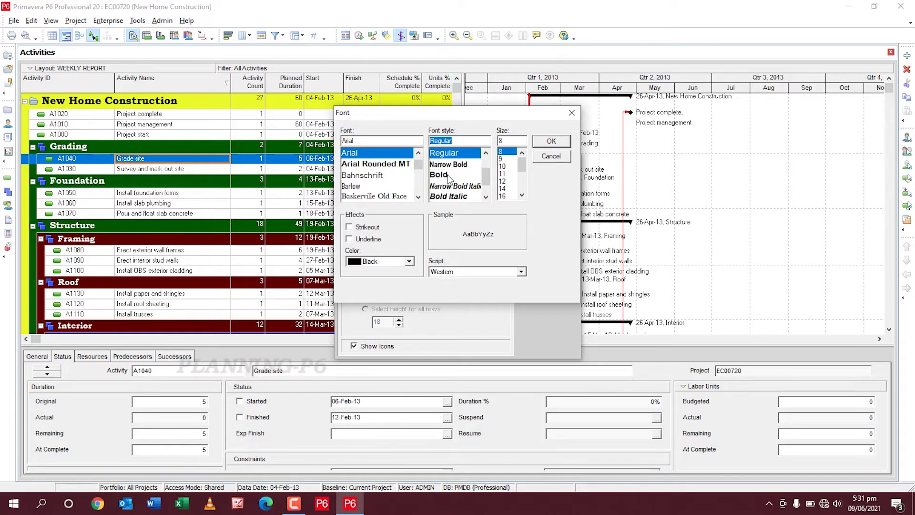
pyautogui.click(446, 178)
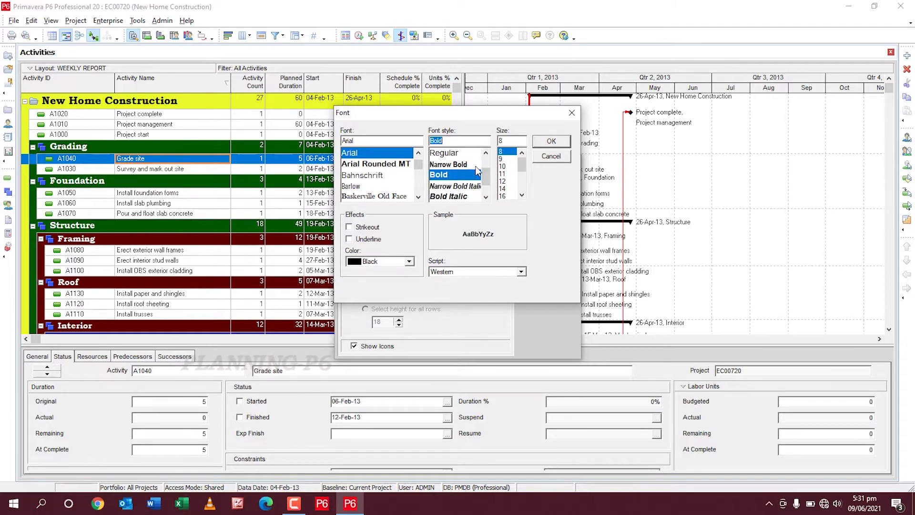
pyautogui.click(503, 175)
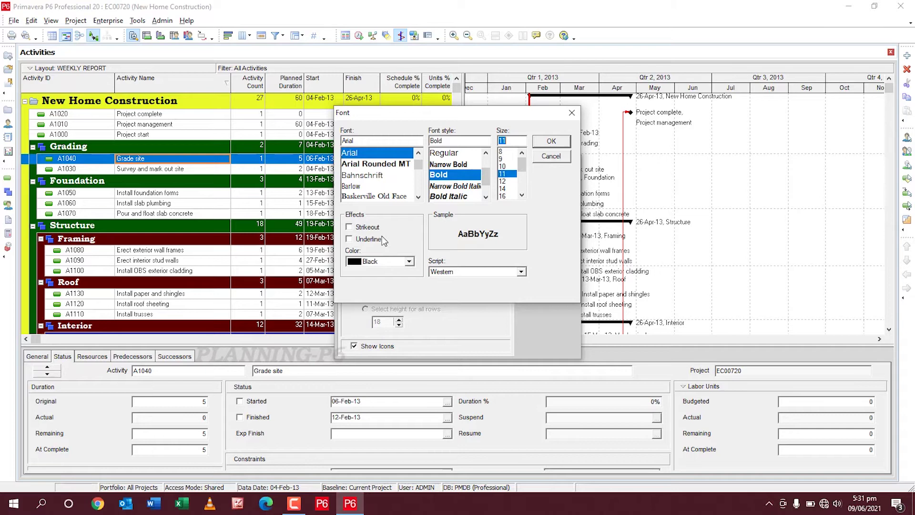
pyautogui.click(392, 264)
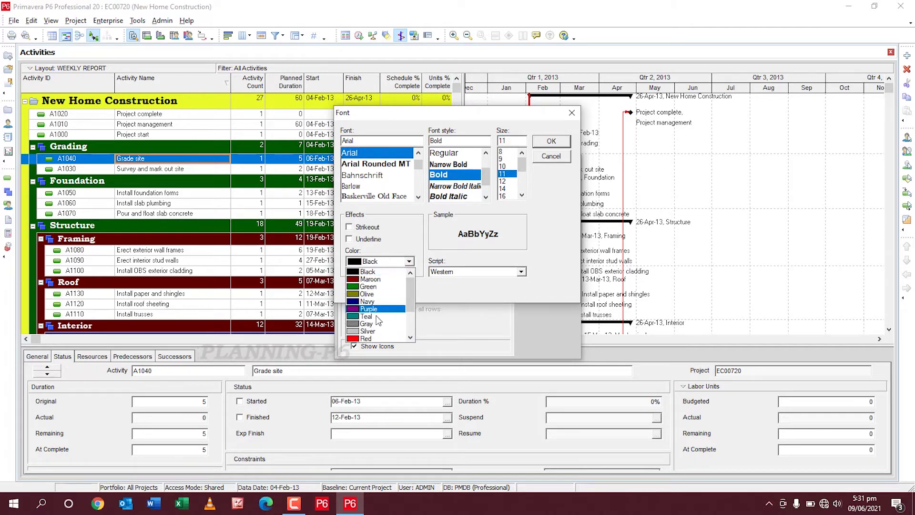
pyautogui.click(392, 263)
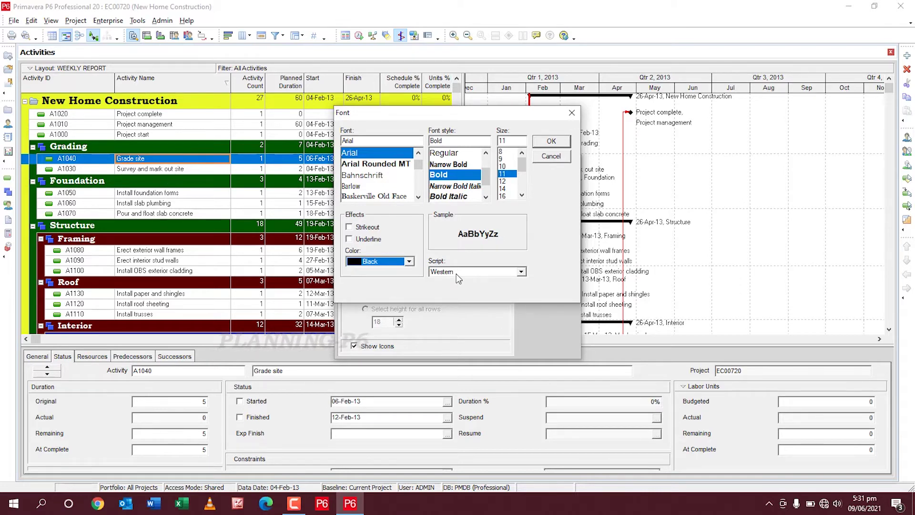
# Step: Apply the Arial bold 11 font, then try a yellow table background
pyautogui.click(553, 142)
pyautogui.click(550, 221)
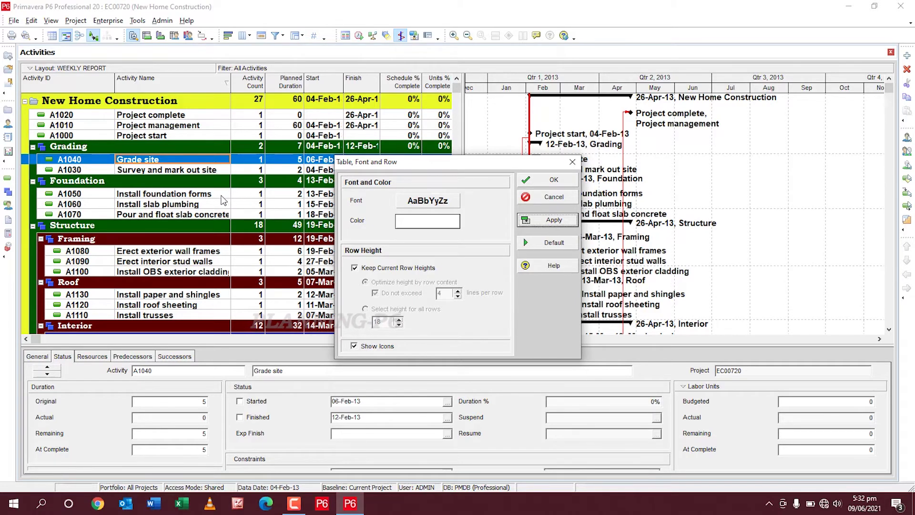
pyautogui.click(434, 220)
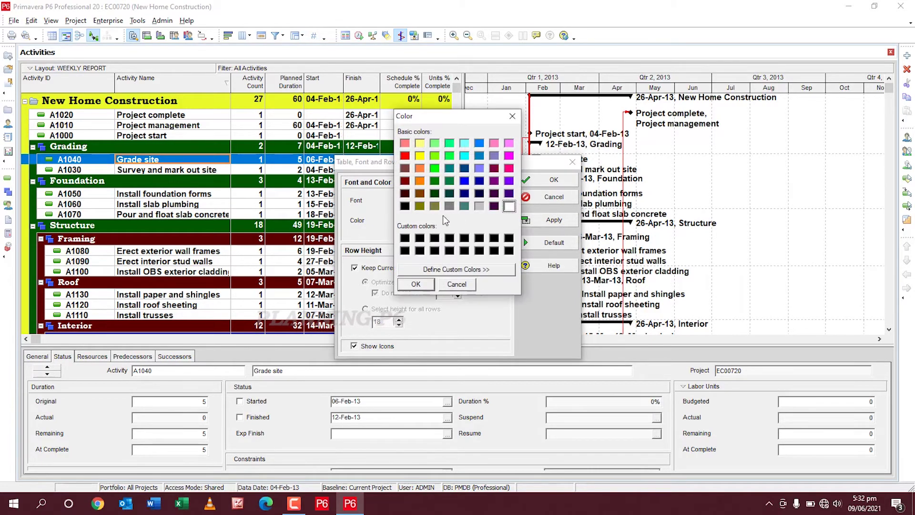
pyautogui.click(421, 157)
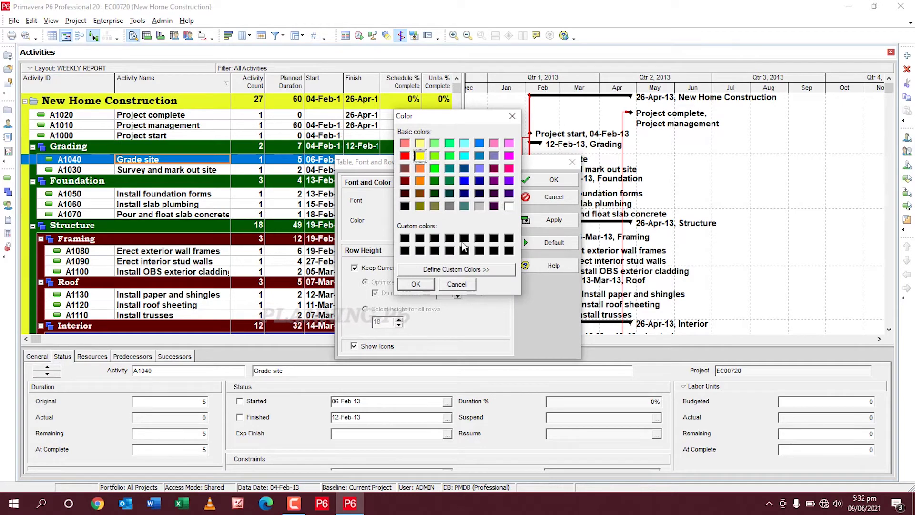
pyautogui.click(416, 284)
pyautogui.click(547, 220)
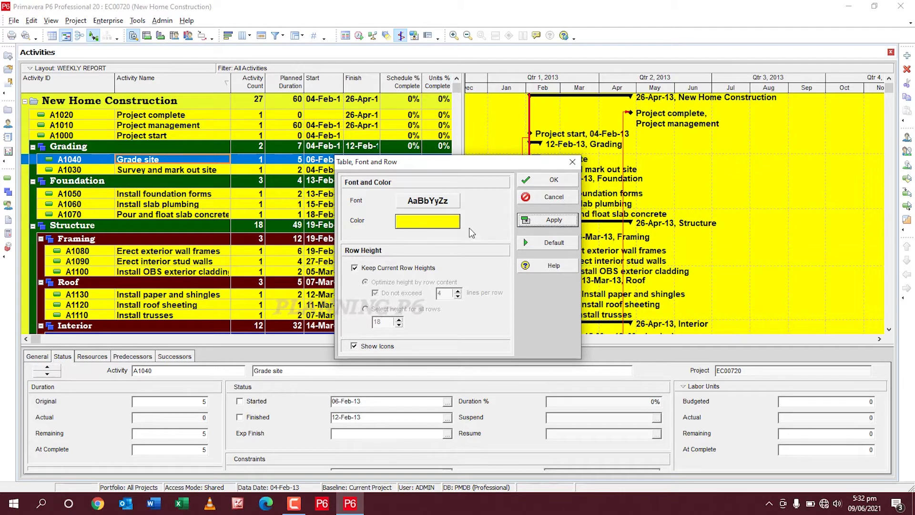
# Step: Try a green table background, then settle on white and apply it
pyautogui.click(442, 223)
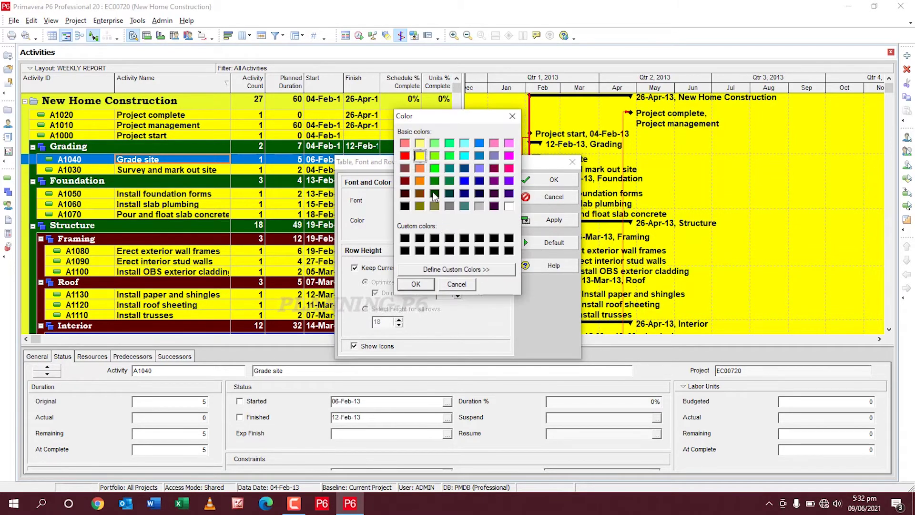
pyautogui.click(437, 157)
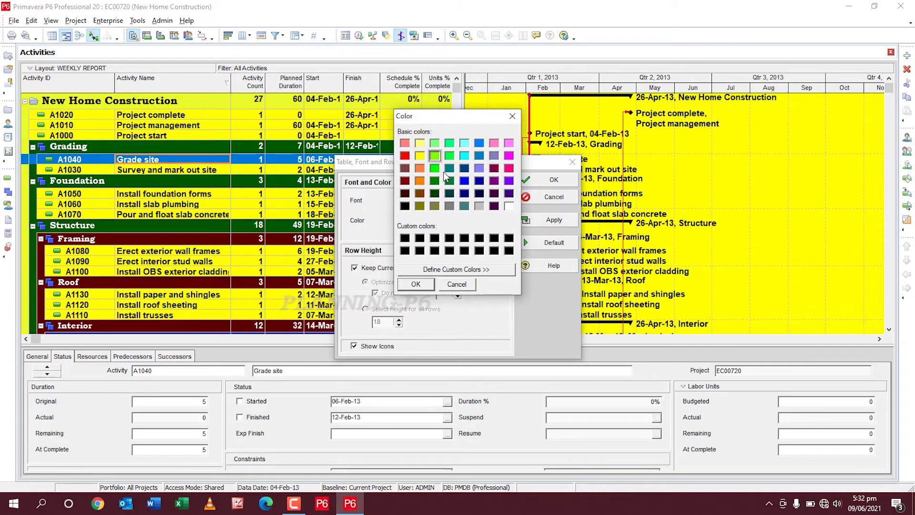
pyautogui.click(417, 285)
pyautogui.click(536, 220)
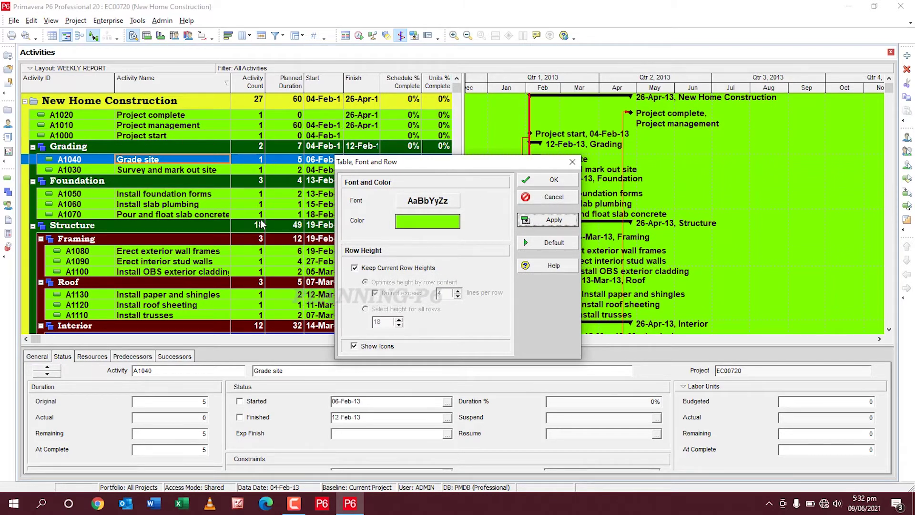
pyautogui.click(434, 223)
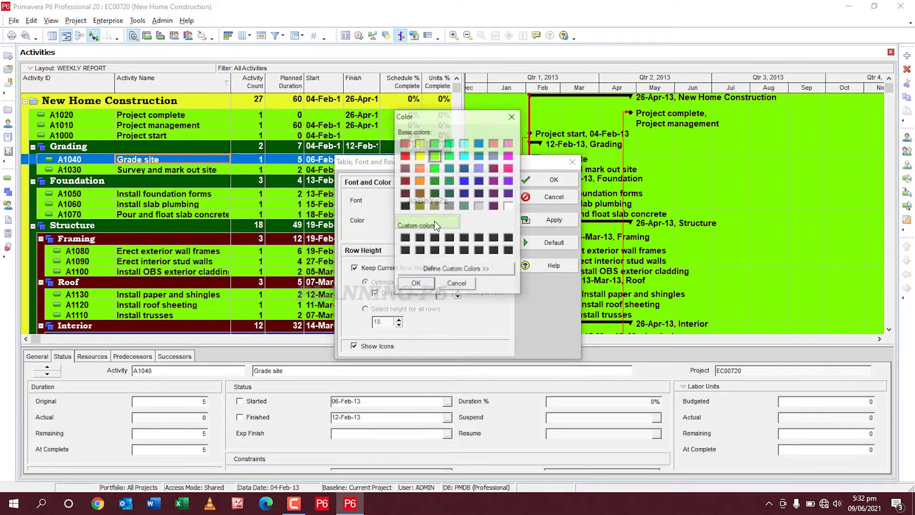
pyautogui.click(509, 207)
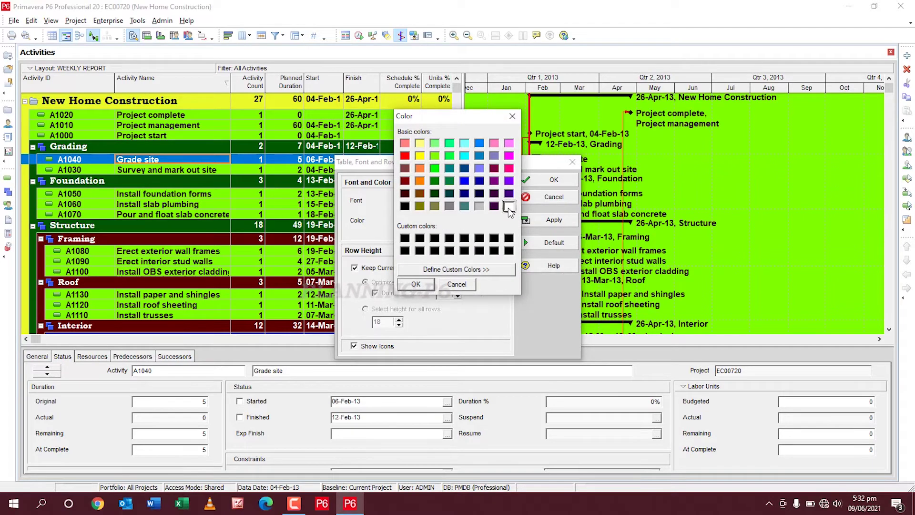
pyautogui.click(416, 284)
pyautogui.click(543, 222)
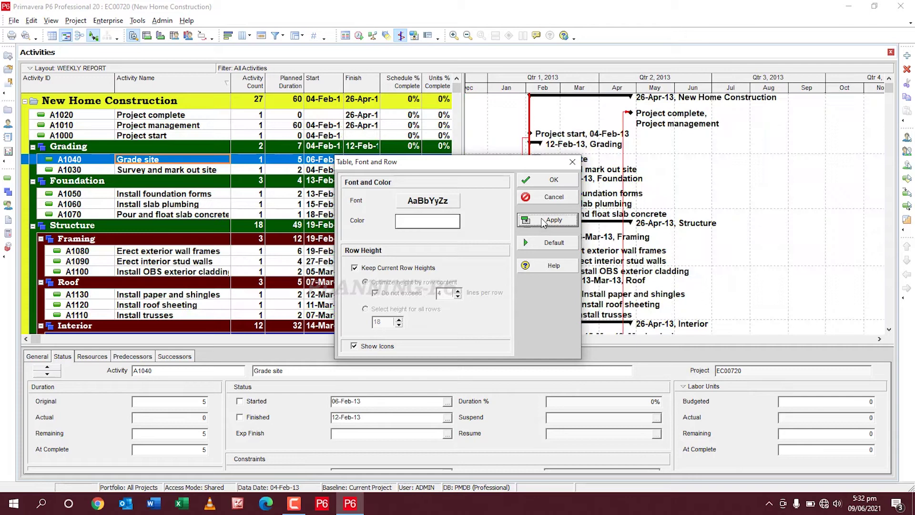
# Step: Change the table text colour to maroon
pyautogui.click(446, 203)
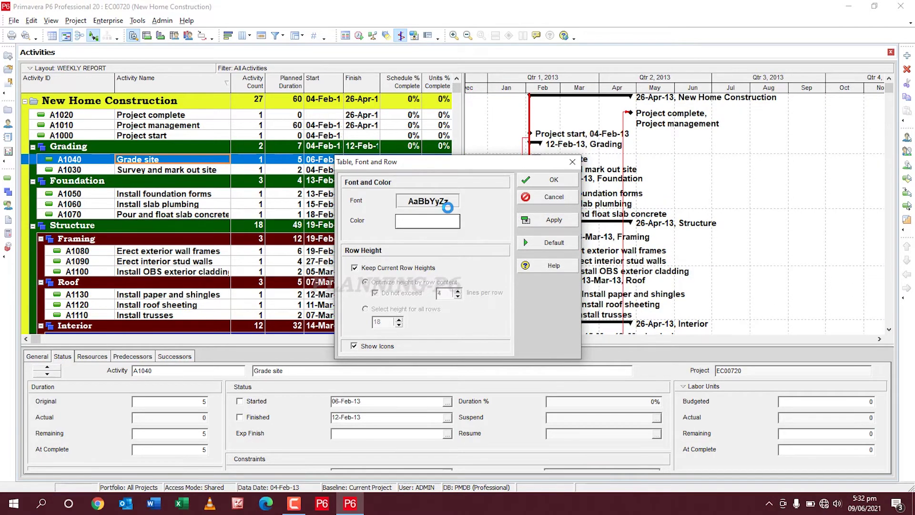
pyautogui.click(409, 262)
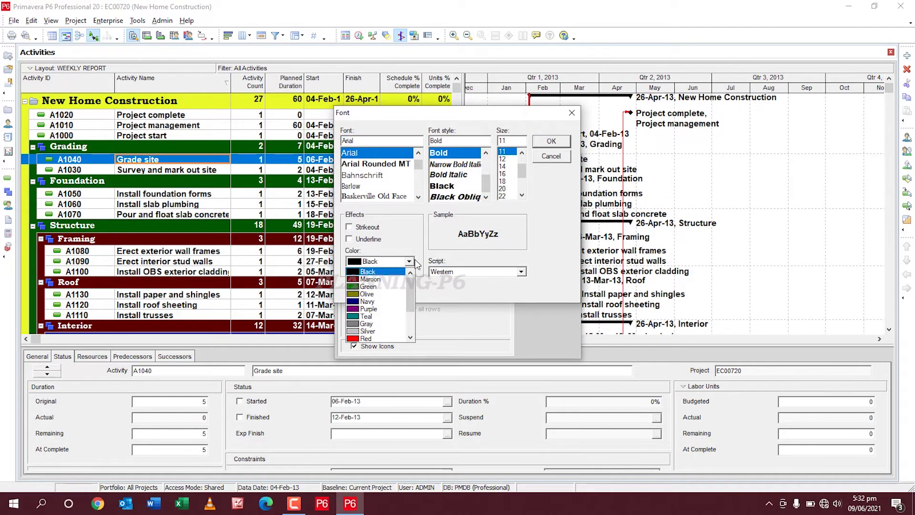
pyautogui.click(376, 279)
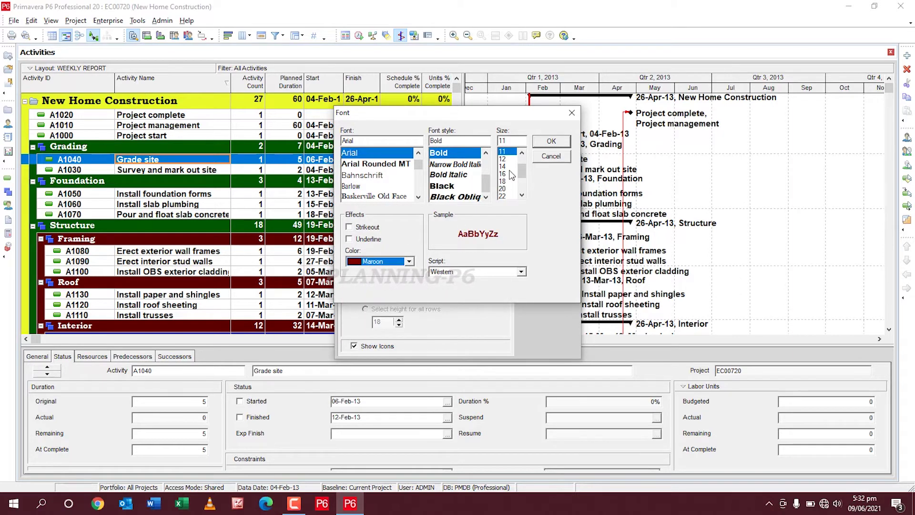
pyautogui.click(548, 142)
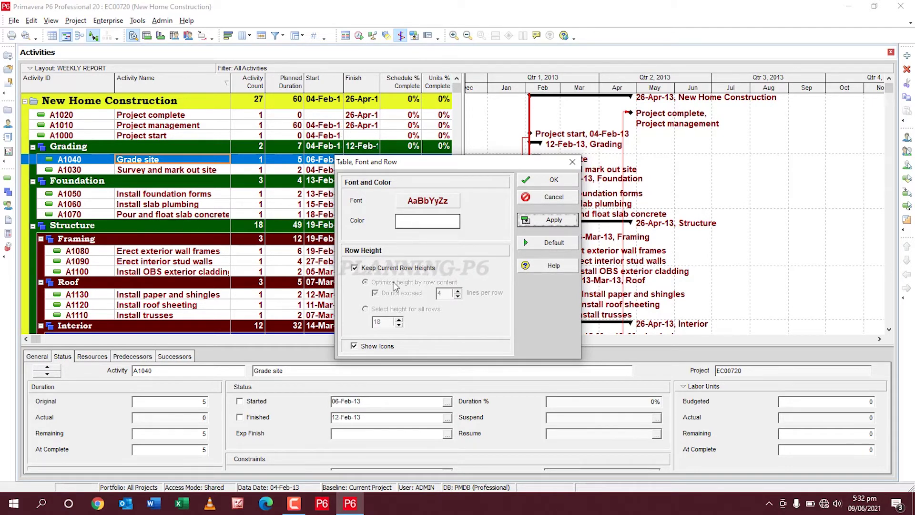
# Step: Switch the table text colour back to black and apply the font
pyautogui.click(434, 201)
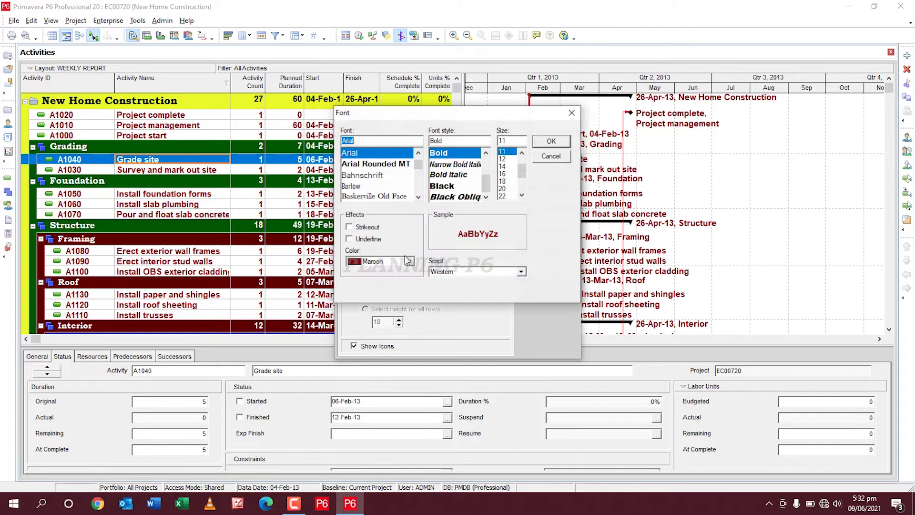
pyautogui.click(408, 262)
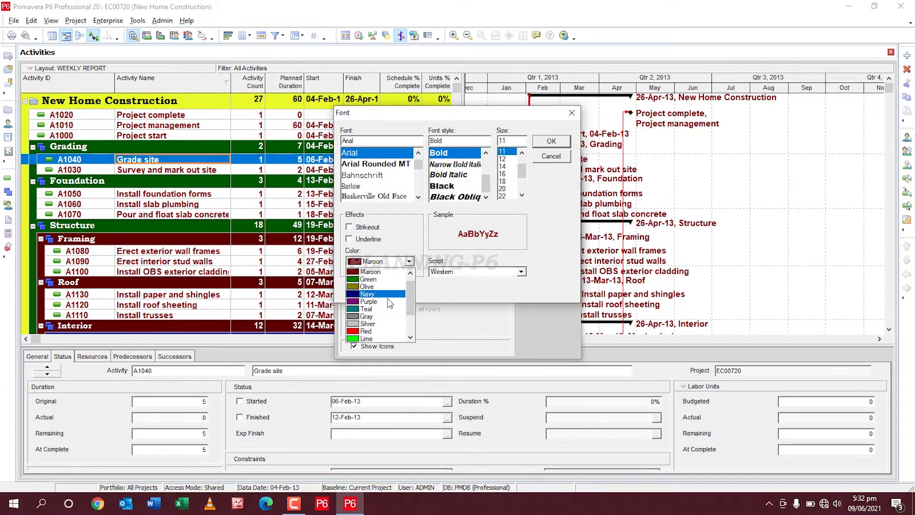
pyautogui.scroll(-2, 388, 310)
pyautogui.scroll(3, 389, 310)
pyautogui.click(384, 271)
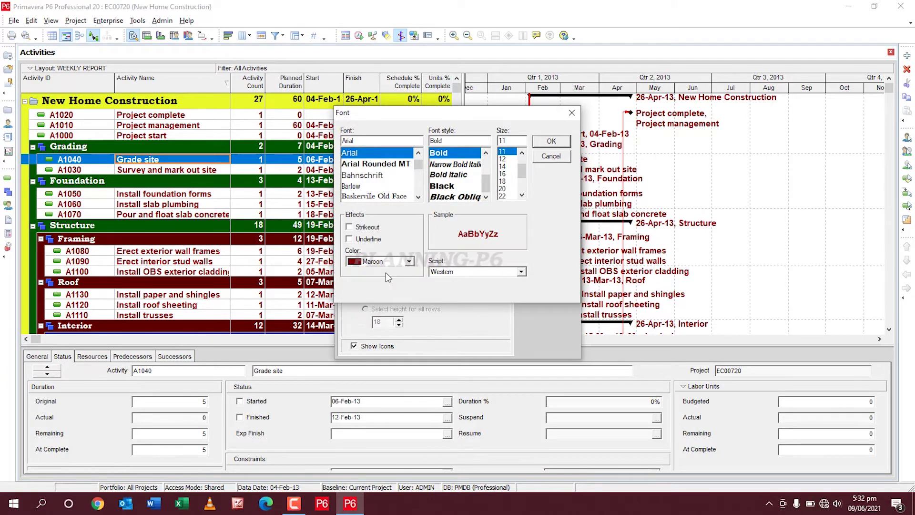
pyautogui.click(552, 141)
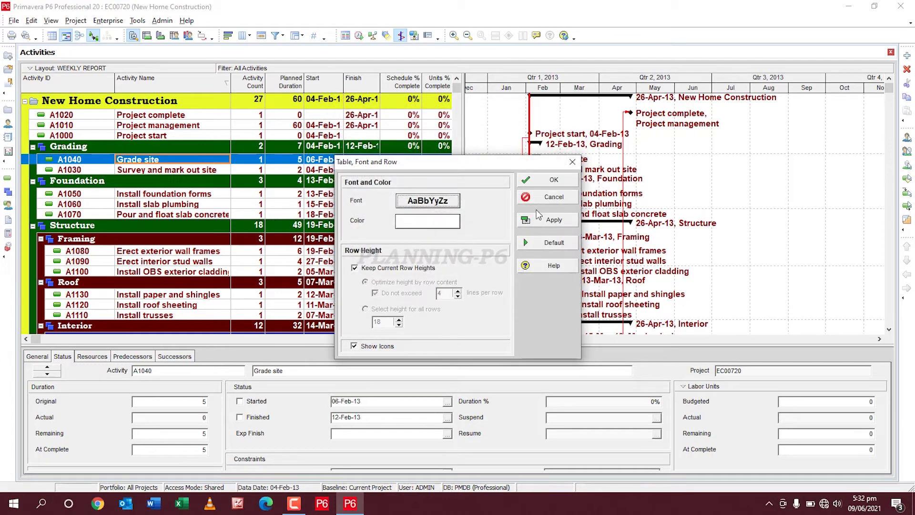
pyautogui.click(530, 220)
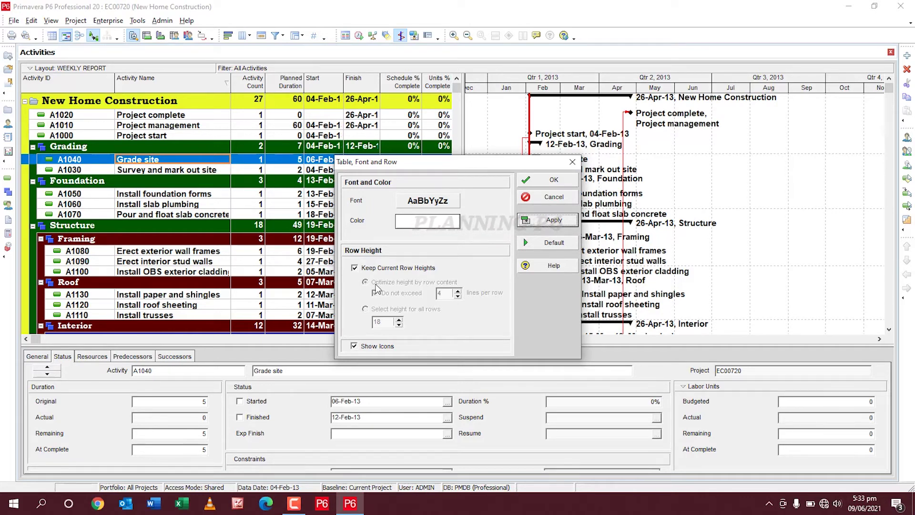
# Step: Turn off Keep Current Row Heights and apply content-fitted row heights
pyautogui.click(371, 269)
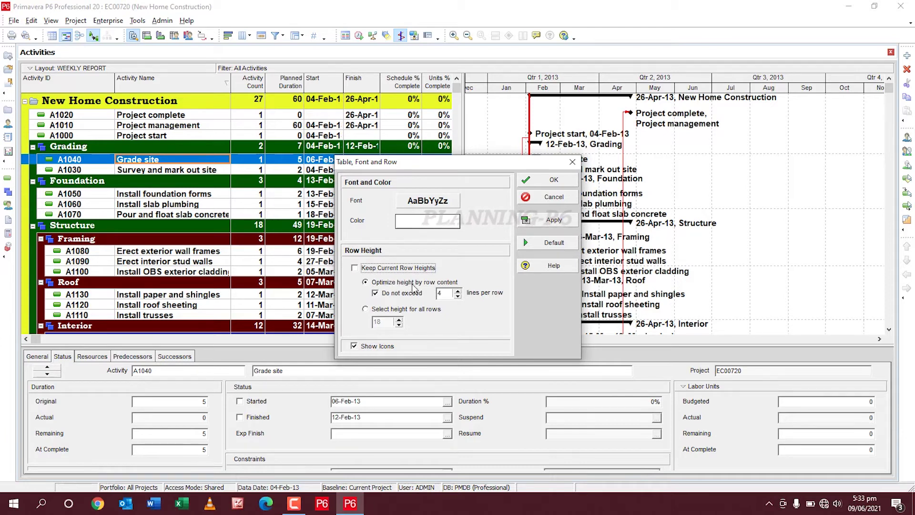
pyautogui.click(381, 295)
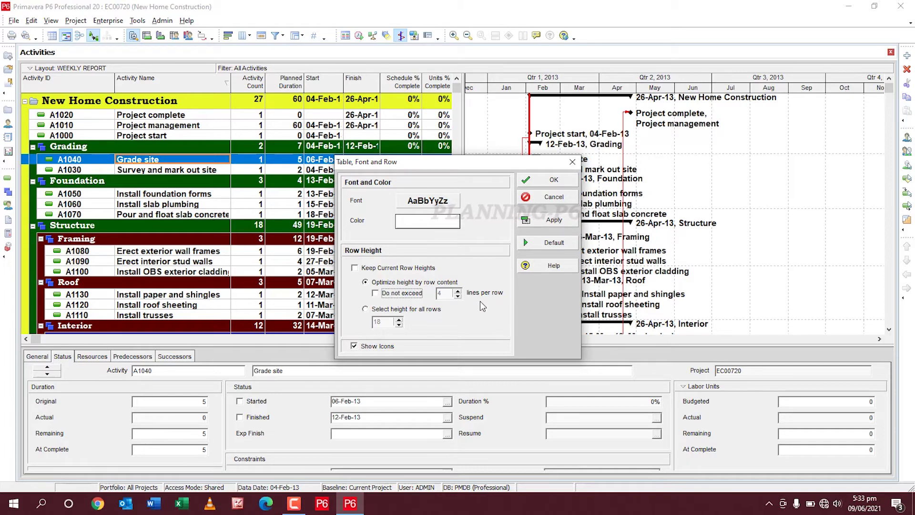
pyautogui.click(376, 293)
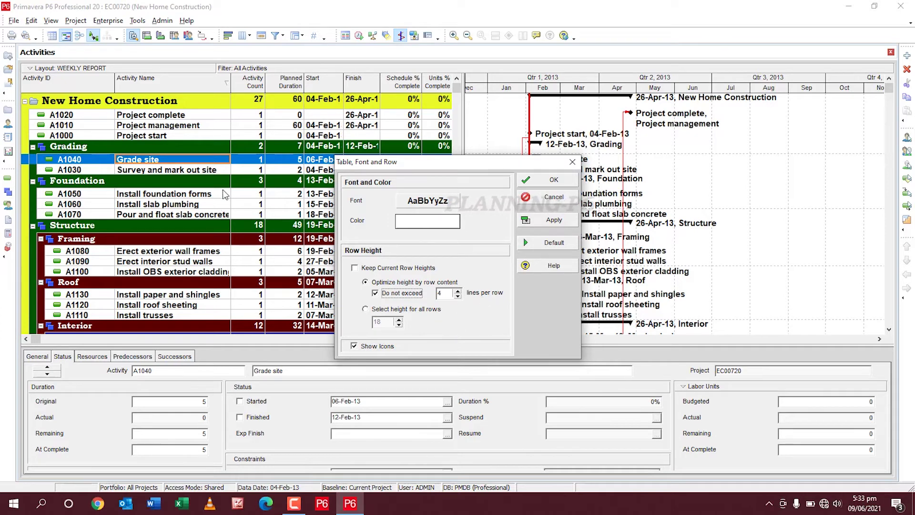
pyautogui.click(545, 221)
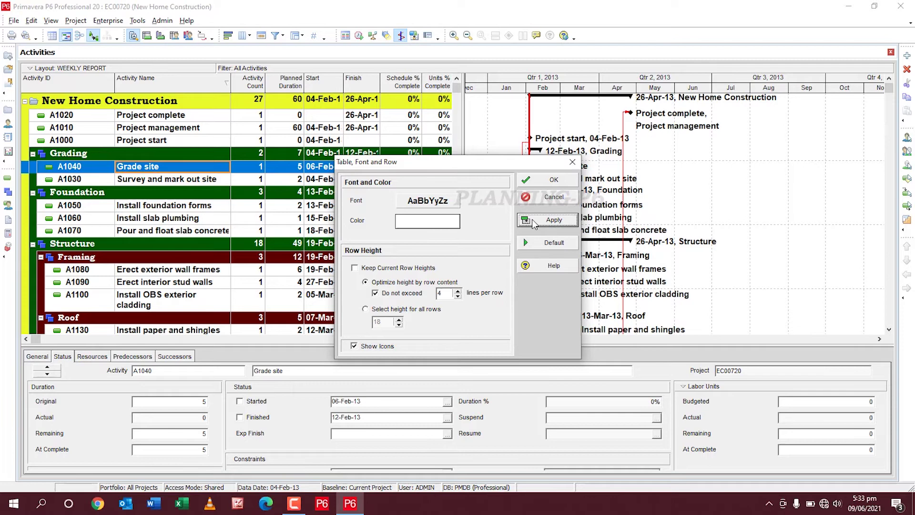
# Step: Apply a 2-line row limit, then choose one fixed height for all rows
pyautogui.click(457, 296)
pyautogui.click(457, 296)
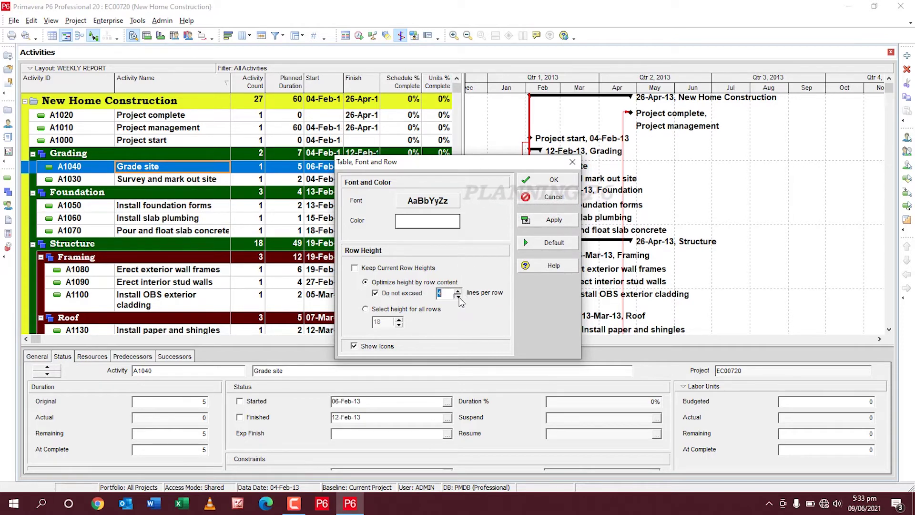
pyautogui.click(544, 222)
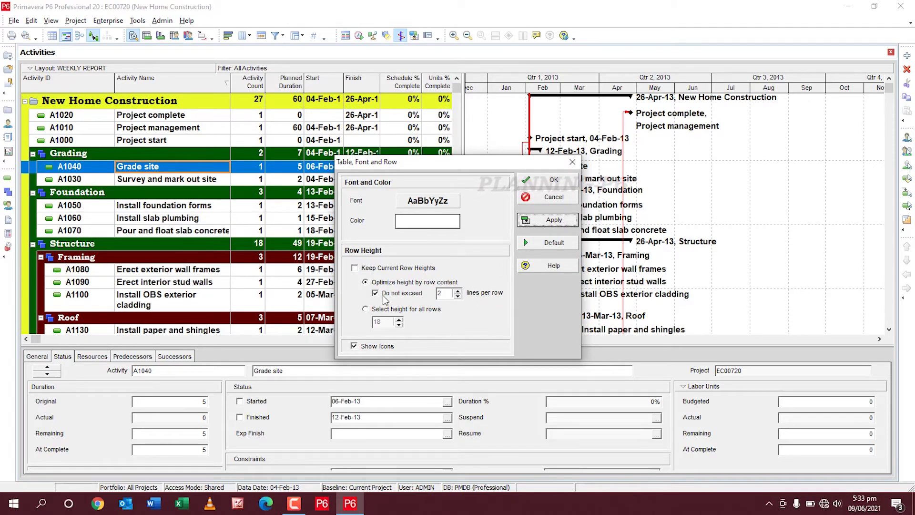
pyautogui.click(366, 309)
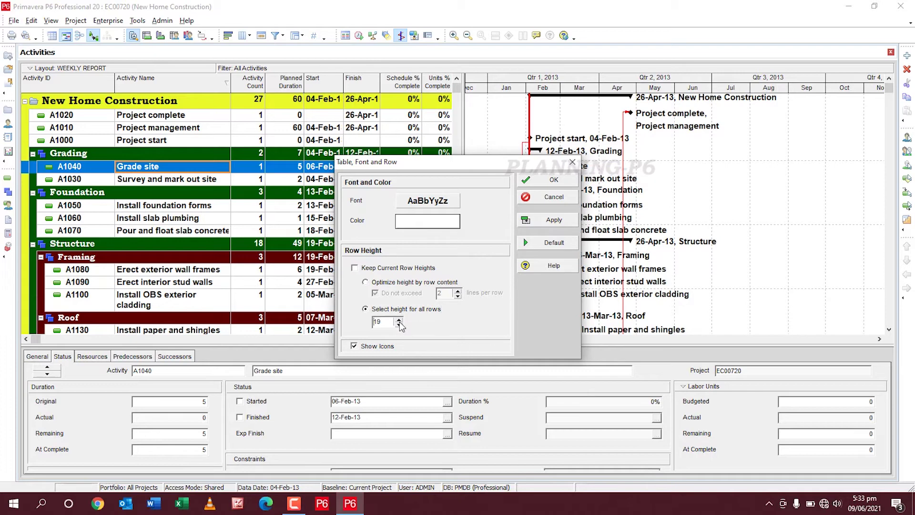
# Step: Raise the fixed row height to 20 and apply, then to 25 and apply
pyautogui.click(399, 320)
pyautogui.click(399, 320)
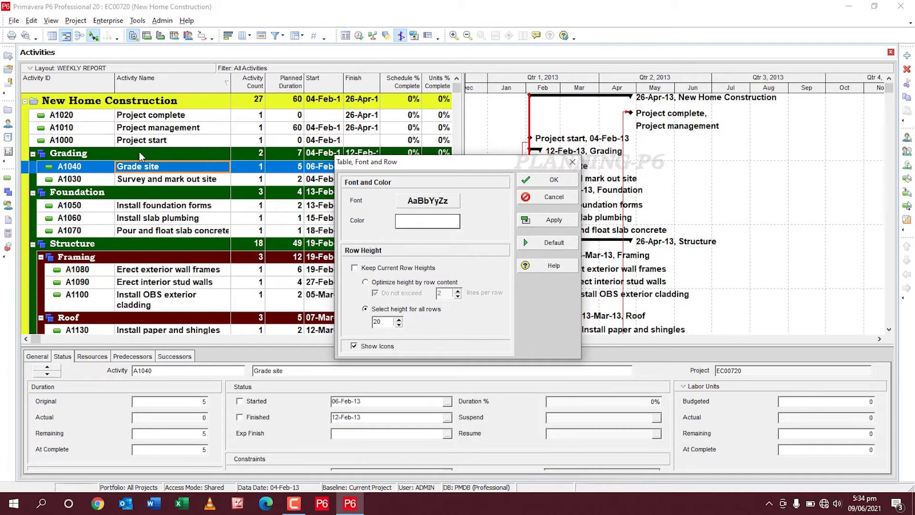
pyautogui.click(554, 221)
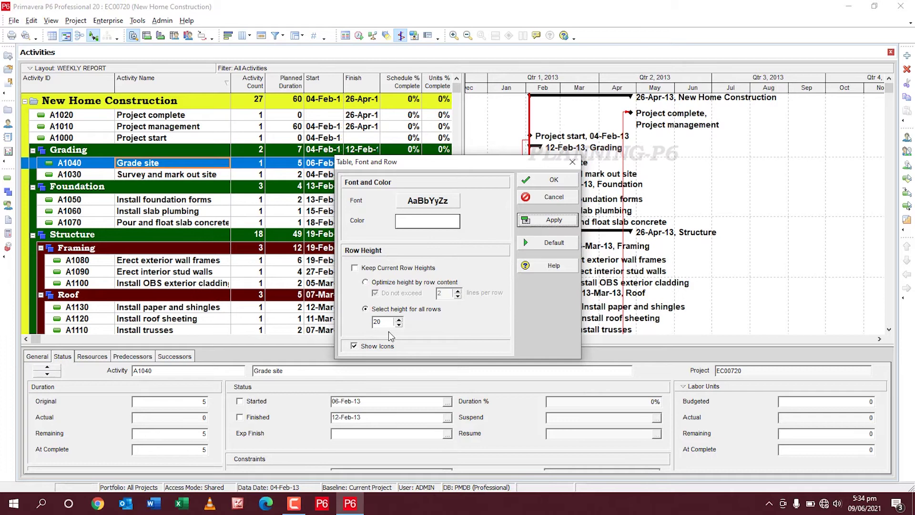
pyautogui.click(399, 319)
pyautogui.click(399, 319)
pyautogui.click(400, 320)
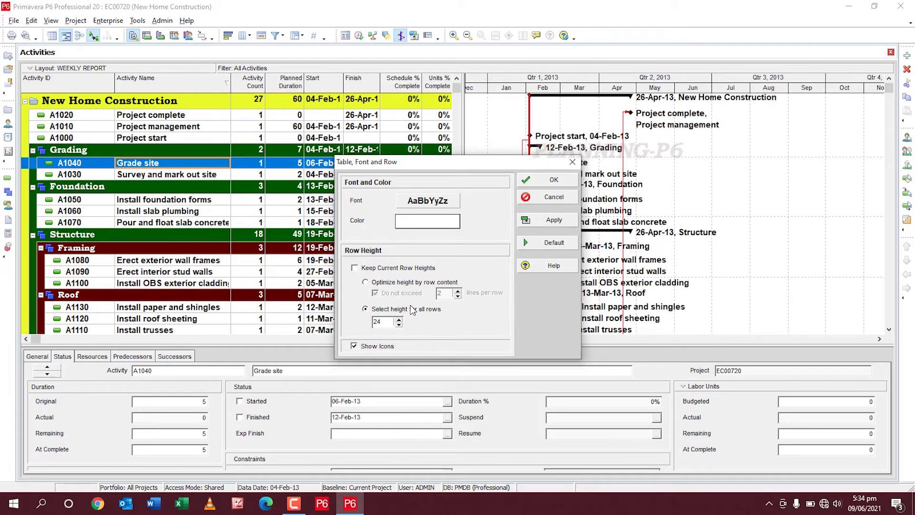
pyautogui.click(399, 319)
pyautogui.click(399, 319)
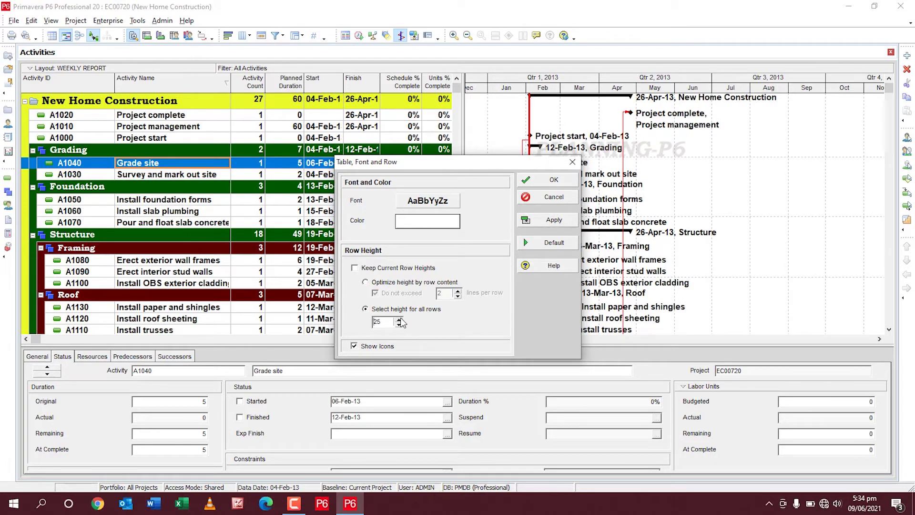
pyautogui.click(550, 221)
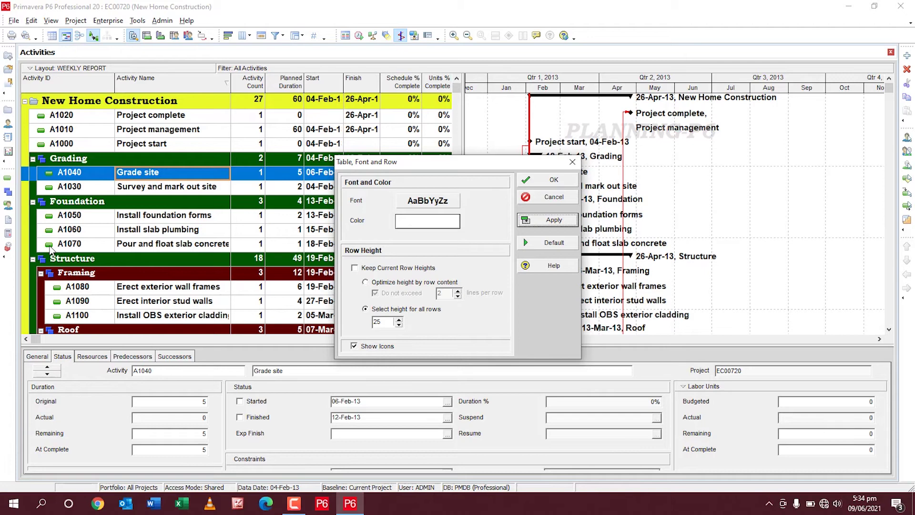
pyautogui.click(355, 346)
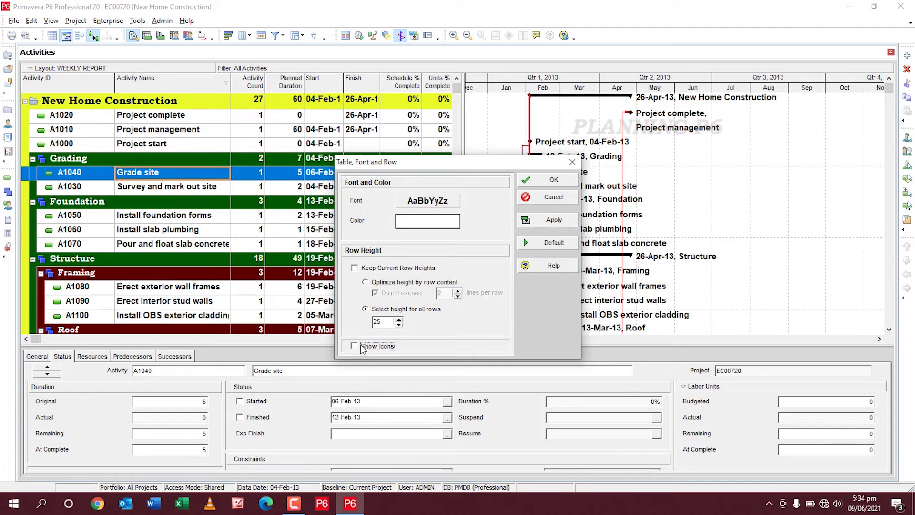
pyautogui.click(552, 223)
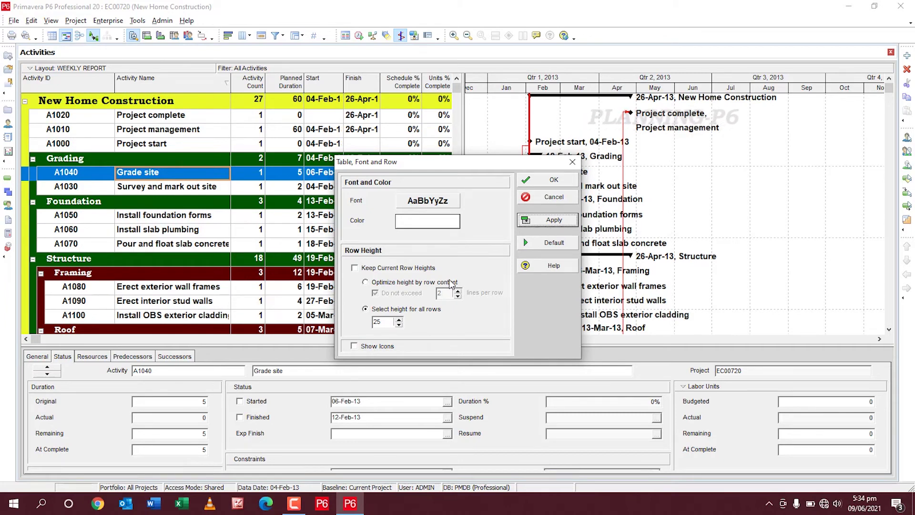
pyautogui.click(384, 348)
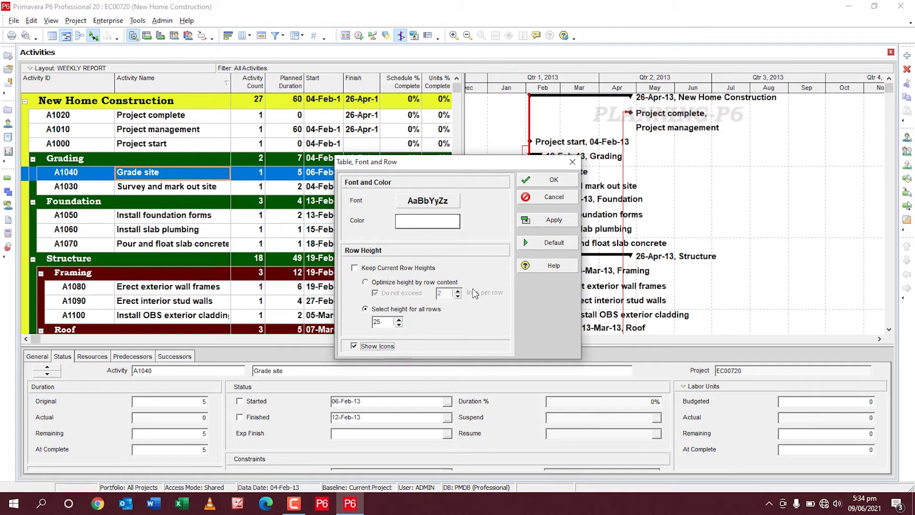
pyautogui.click(547, 221)
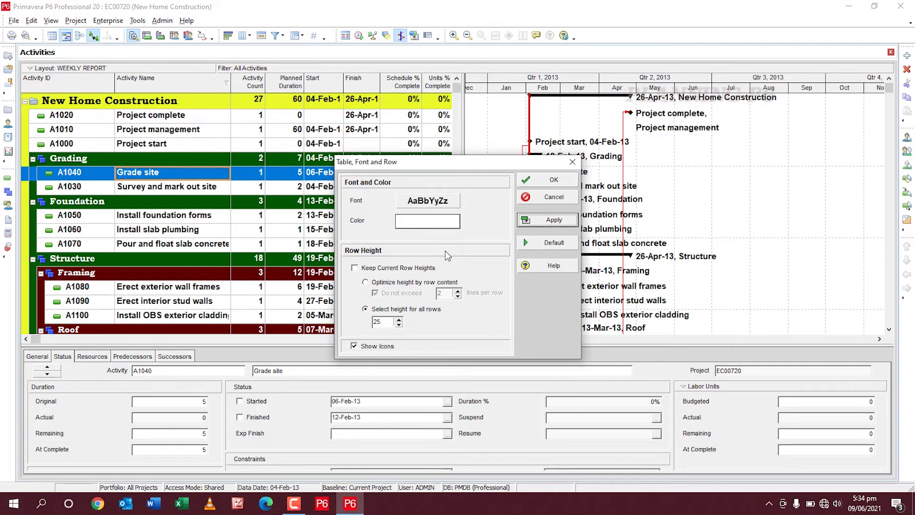
pyautogui.click(428, 221)
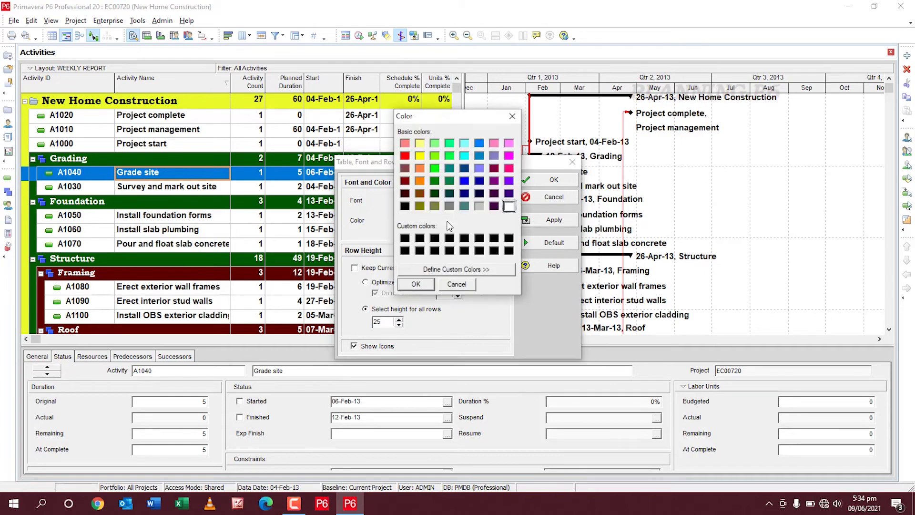
pyautogui.click(456, 270)
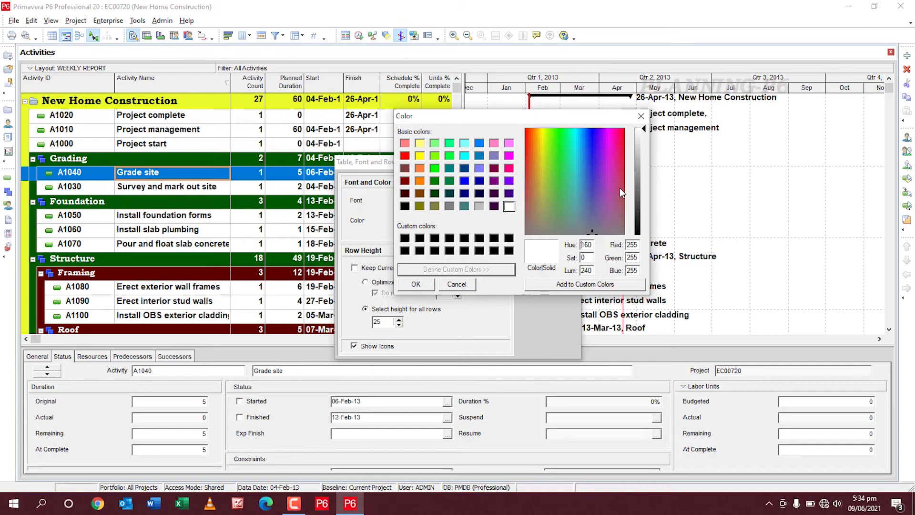
pyautogui.moveTo(596, 185); pyautogui.dragTo(593, 167)
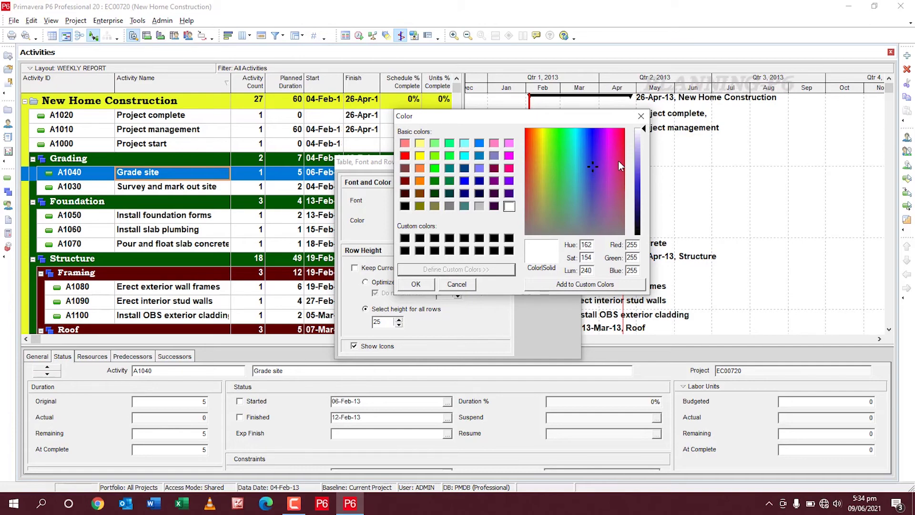
pyautogui.click(641, 116)
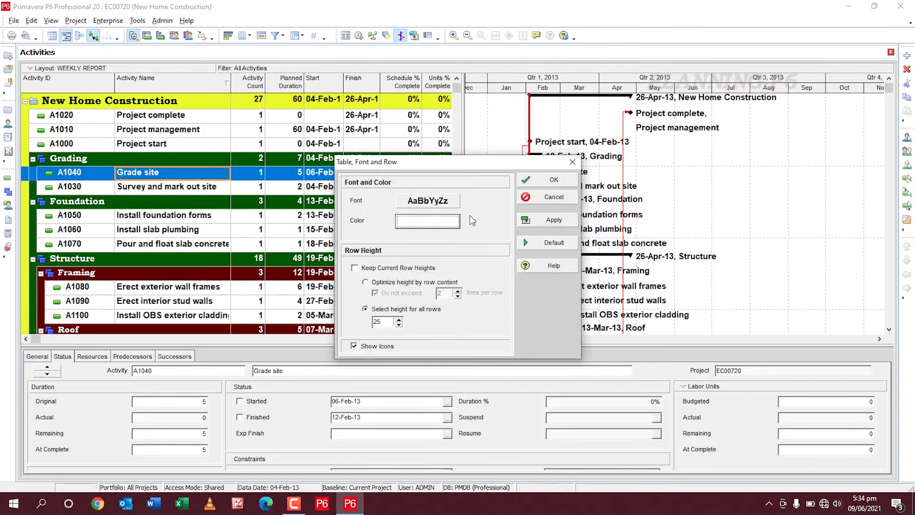
pyautogui.click(441, 202)
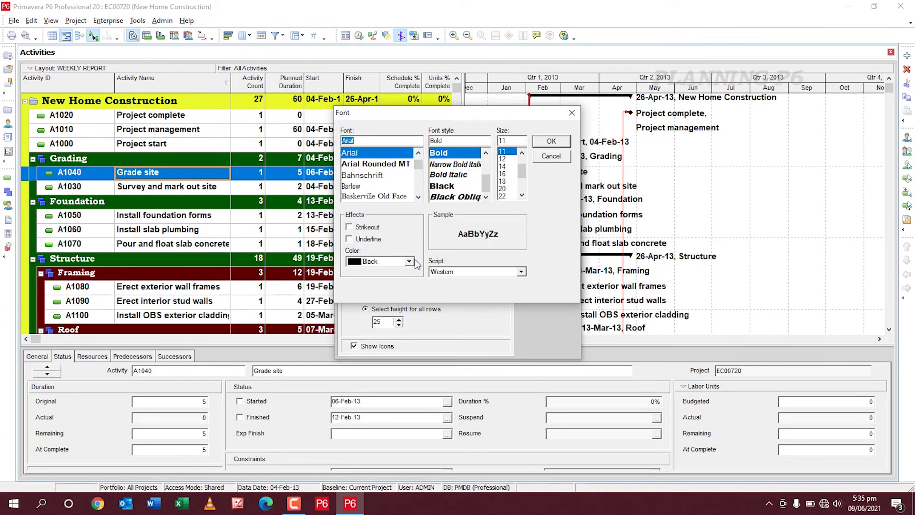
pyautogui.click(409, 261)
pyautogui.scroll(-2, 395, 295)
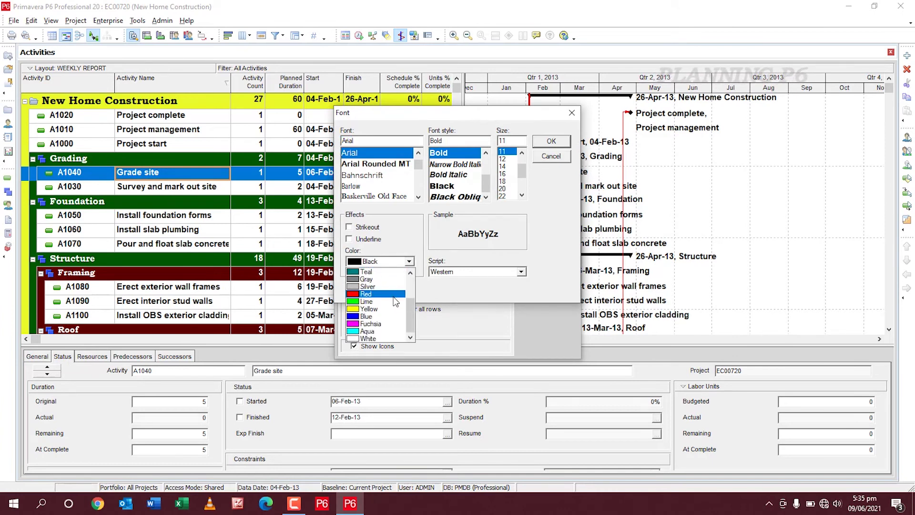
pyautogui.scroll(2, 388, 305)
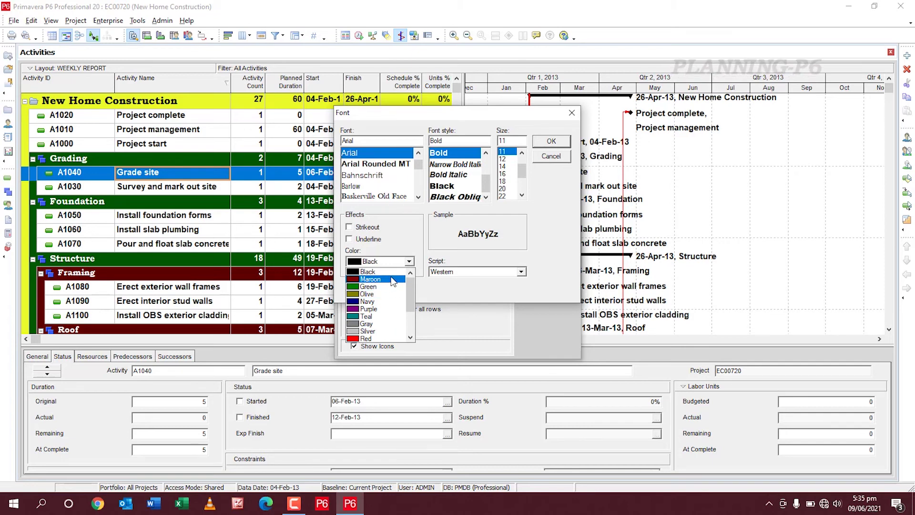
pyautogui.scroll(-2, 391, 291)
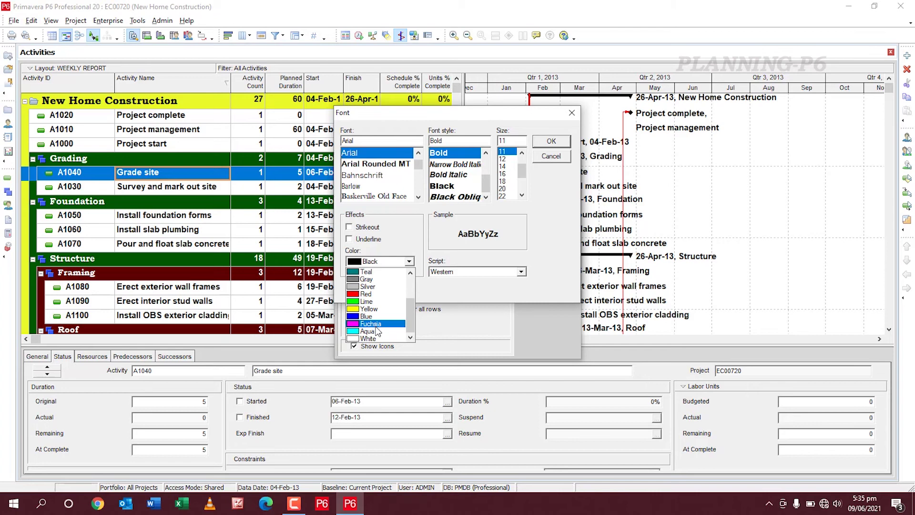
pyautogui.scroll(2, 378, 329)
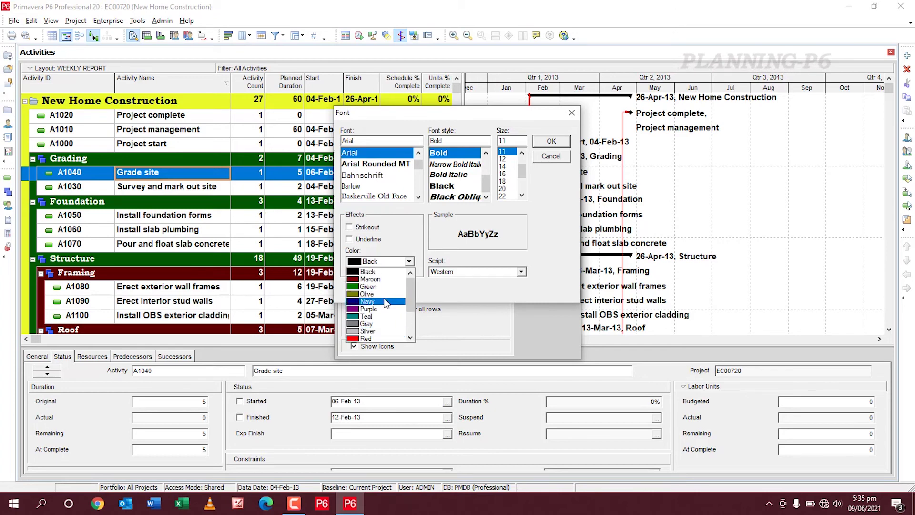
pyautogui.scroll(-2, 388, 318)
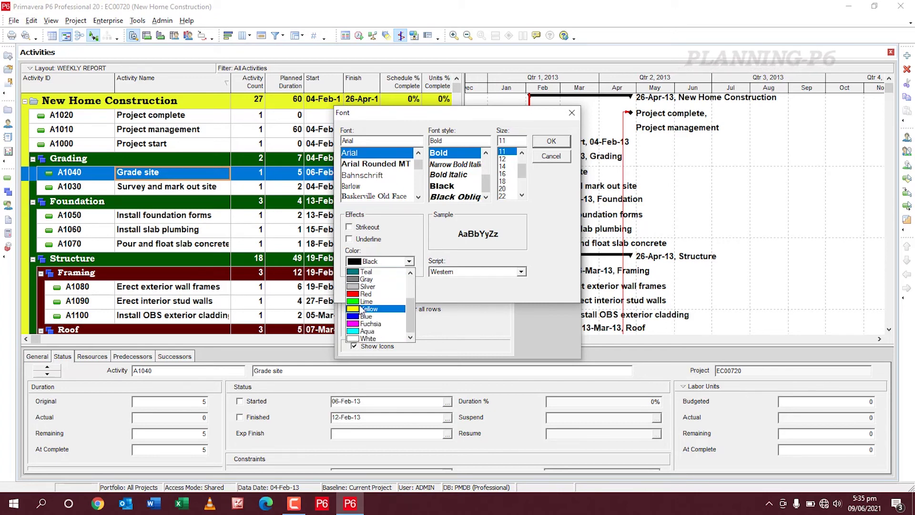
pyautogui.click(554, 157)
pyautogui.click(574, 113)
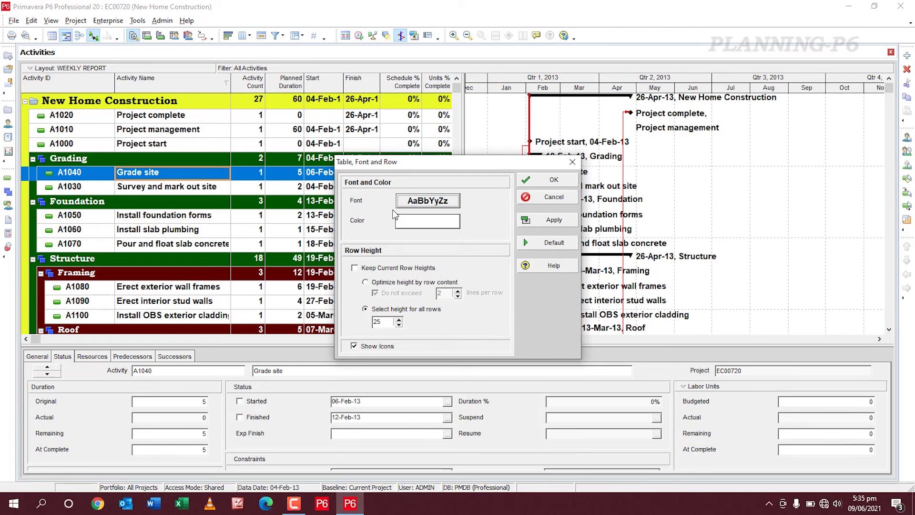
# Step: Drag the Table, Font and Row dialog up and left to reveal the Gantt chart
pyautogui.moveTo(463, 160); pyautogui.dragTo(335, 137)
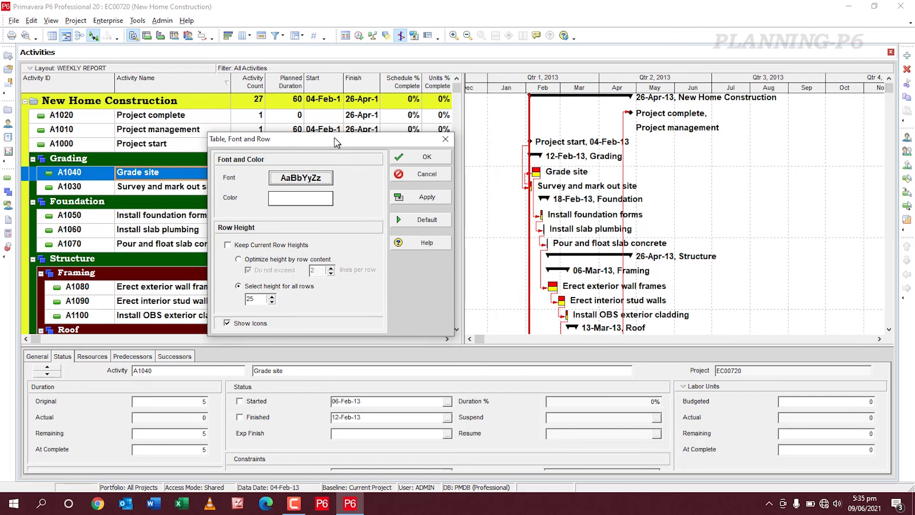